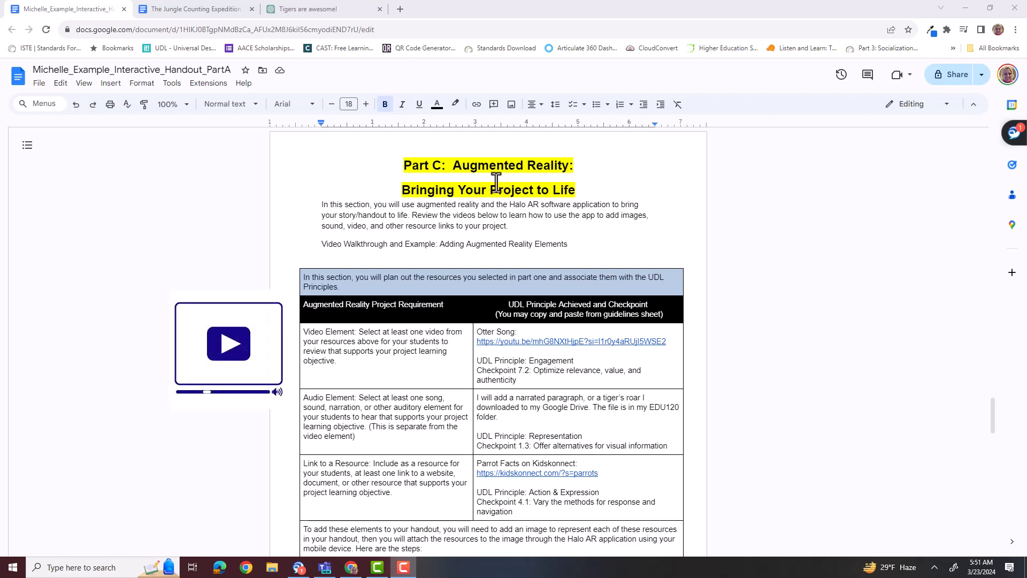
Review the video, audio and resource link requirements in the Part C augmented reality table.
{"action": "left_click", "coordinate": [293, 334]}
{"action": "left_click_drag", "start_coordinate": [292, 334], "coordinate": [369, 375]}
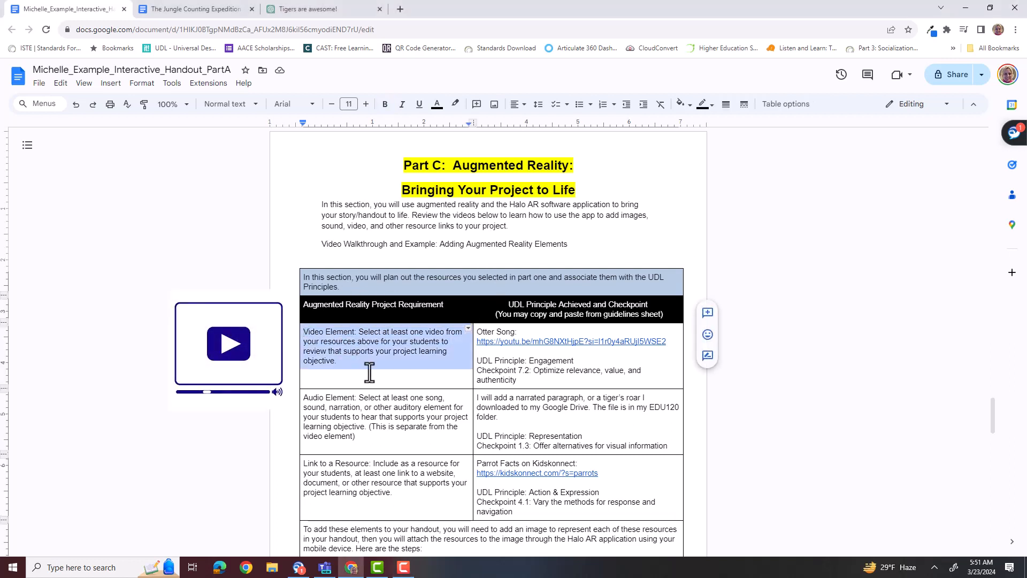
{"action": "left_click_drag", "start_coordinate": [303, 397], "coordinate": [364, 439]}
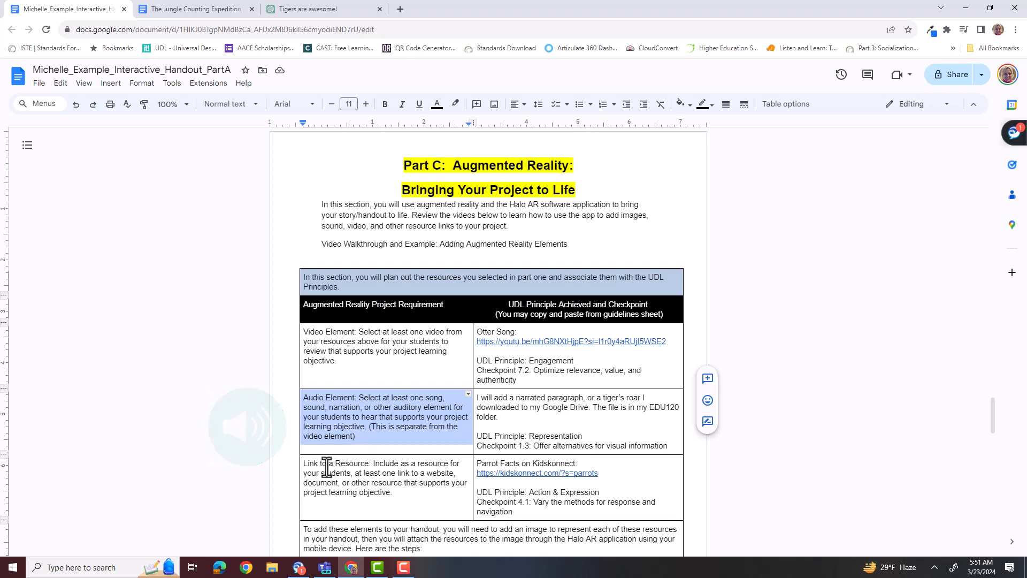
{"action": "left_click_drag", "start_coordinate": [306, 463], "coordinate": [396, 500]}
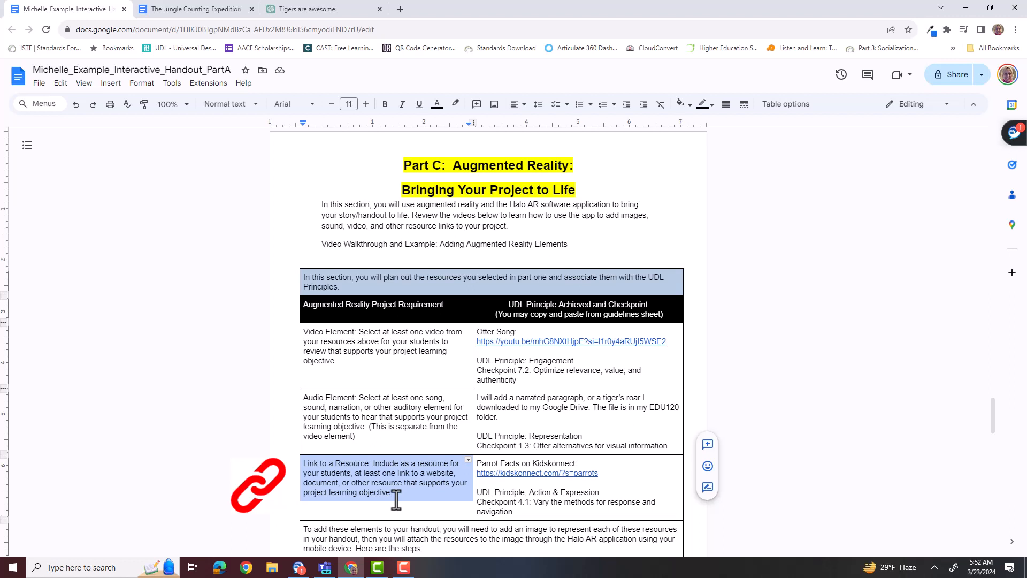
{"action": "left_click", "coordinate": [396, 499]}
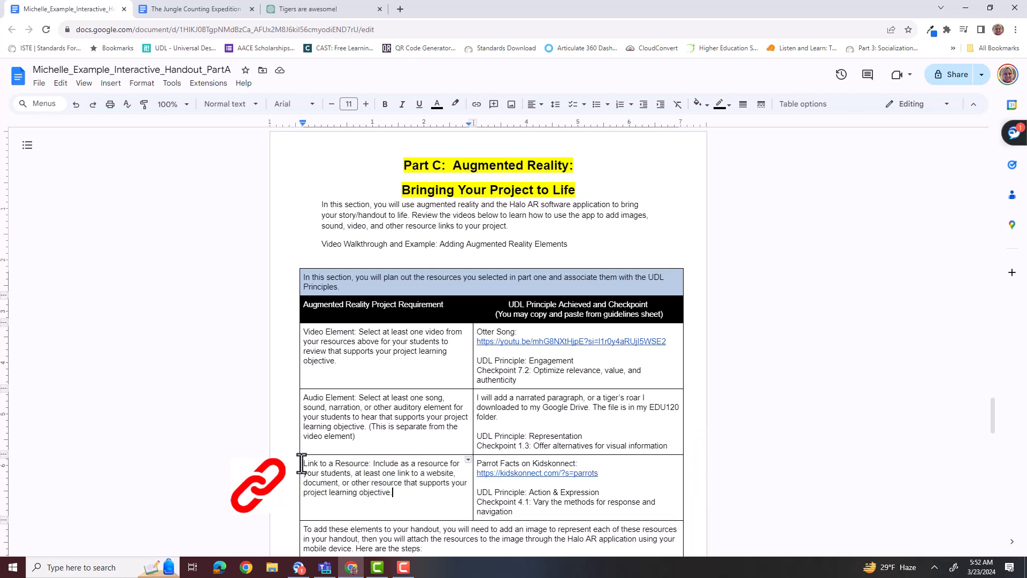
{"action": "left_click_drag", "start_coordinate": [302, 464], "coordinate": [408, 495]}
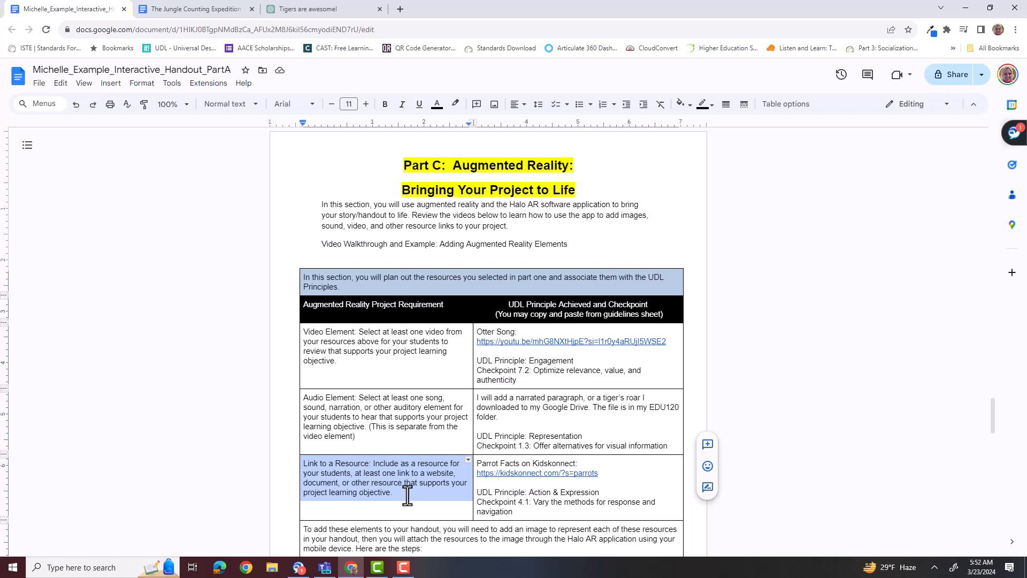
{"action": "left_click", "coordinate": [309, 478]}
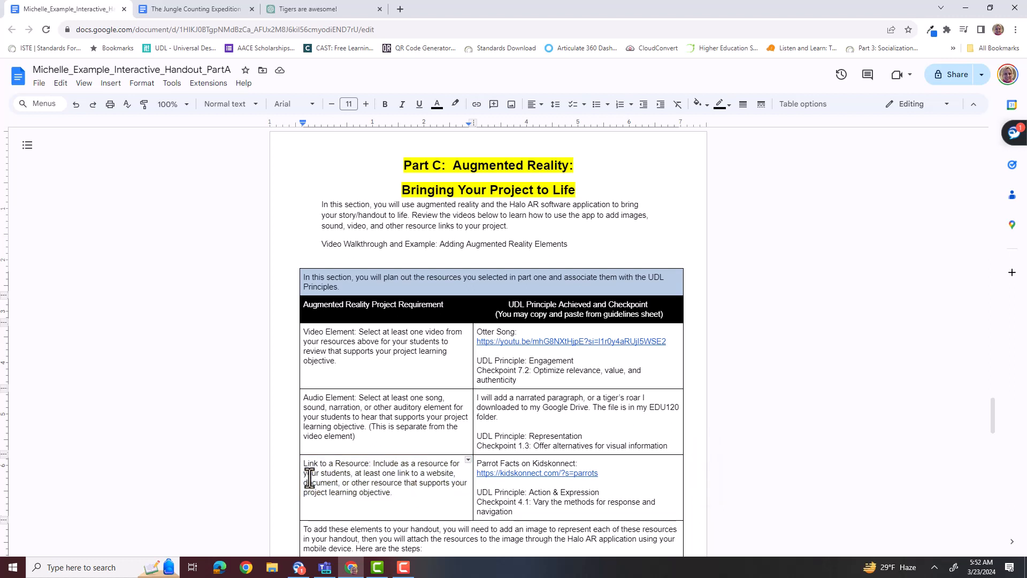
{"action": "scroll", "coordinate": [310, 478], "scroll_direction": "down", "scroll_amount": 2}
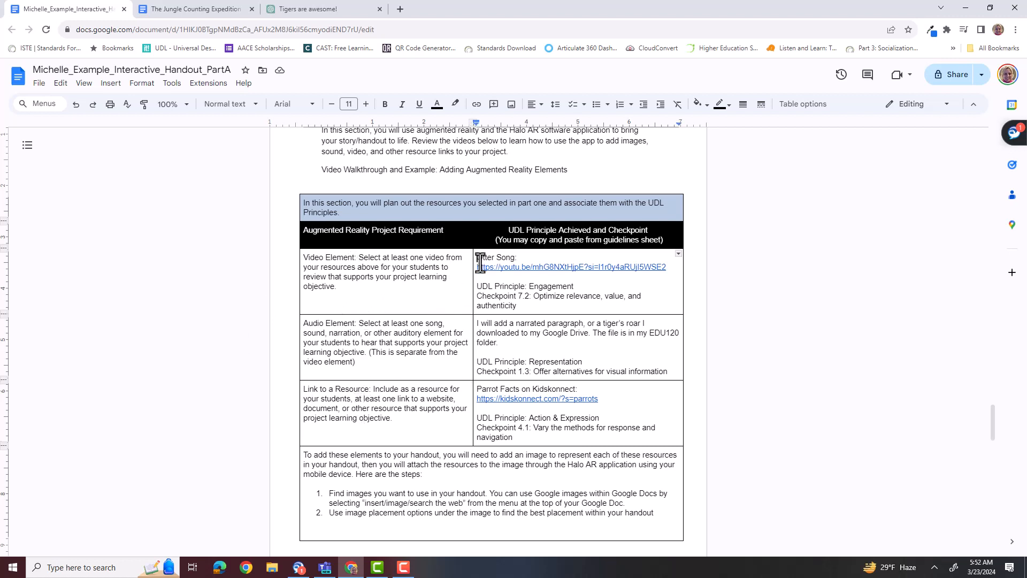
Review the resources and UDL principles planned for the video, audio and link elements in the table's second column.
{"action": "left_click_drag", "start_coordinate": [478, 259], "coordinate": [574, 405]}
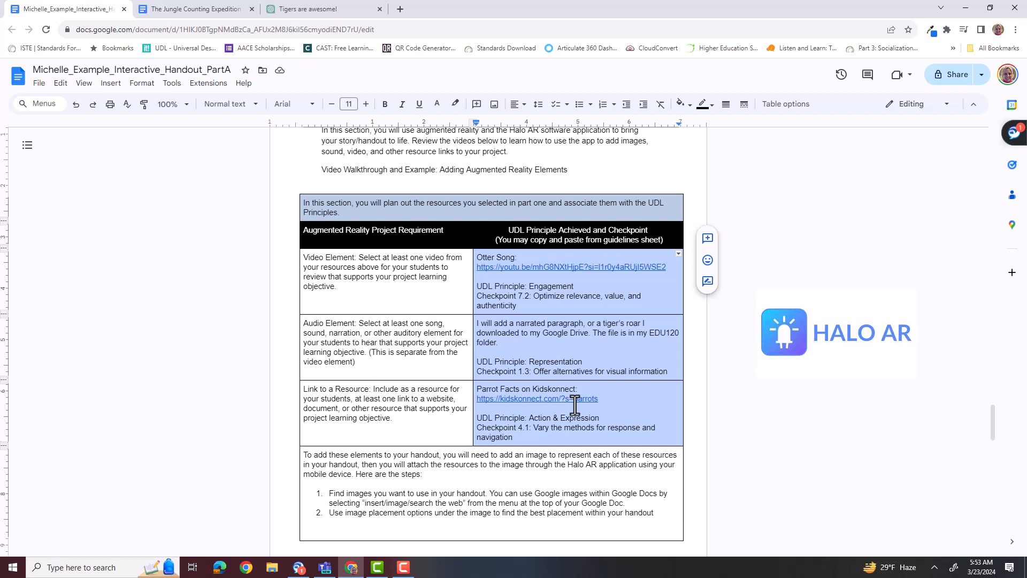
{"action": "left_click", "coordinate": [524, 342]}
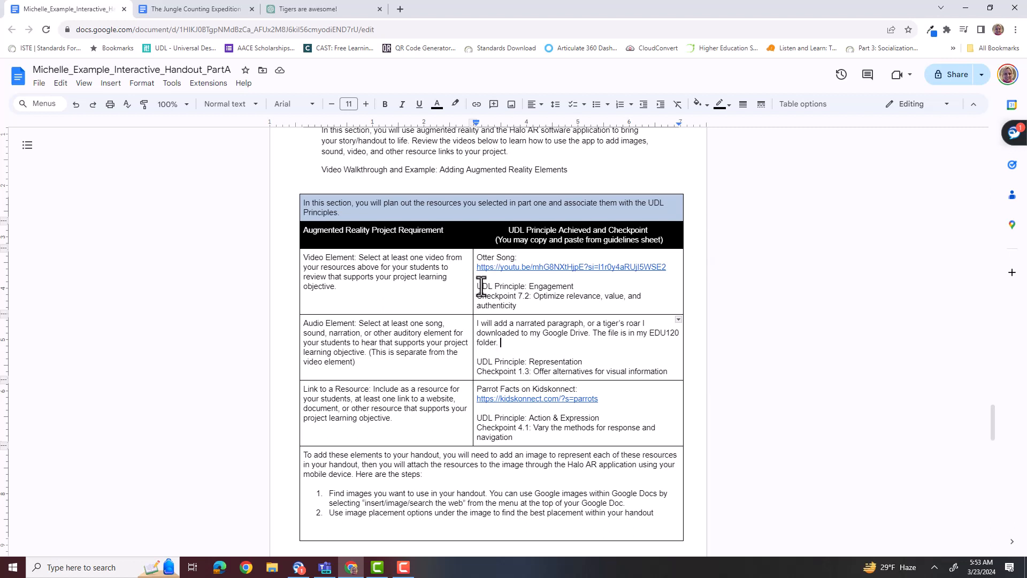
{"action": "left_click", "coordinate": [531, 306]}
{"action": "left_click", "coordinate": [475, 324]}
Look at the kindergarten paragraph about tigers in ChatGPT and return to the interactive handout document.
{"action": "left_click", "coordinate": [338, 14]}
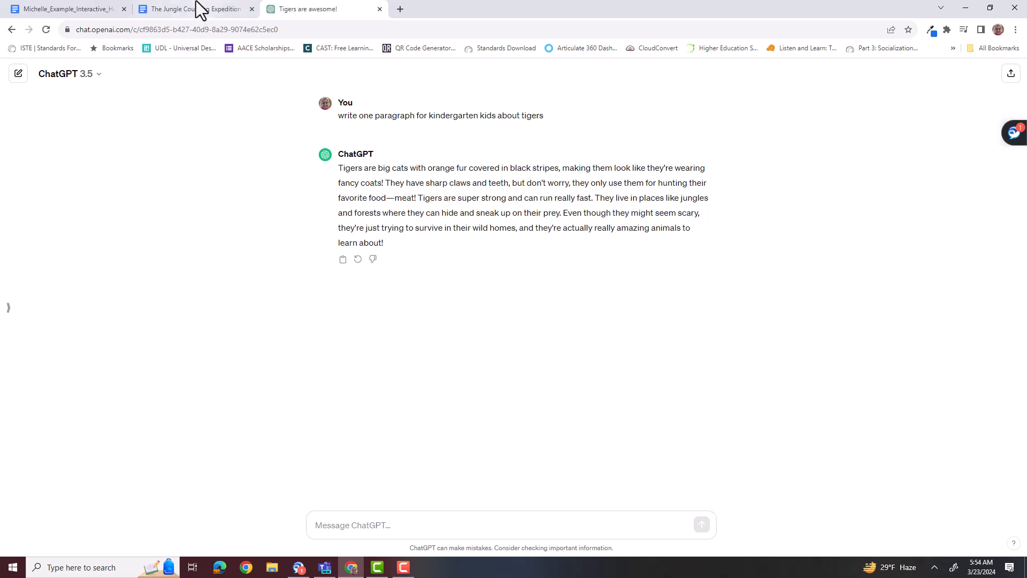
{"action": "mouse_move", "coordinate": [188, 9]}
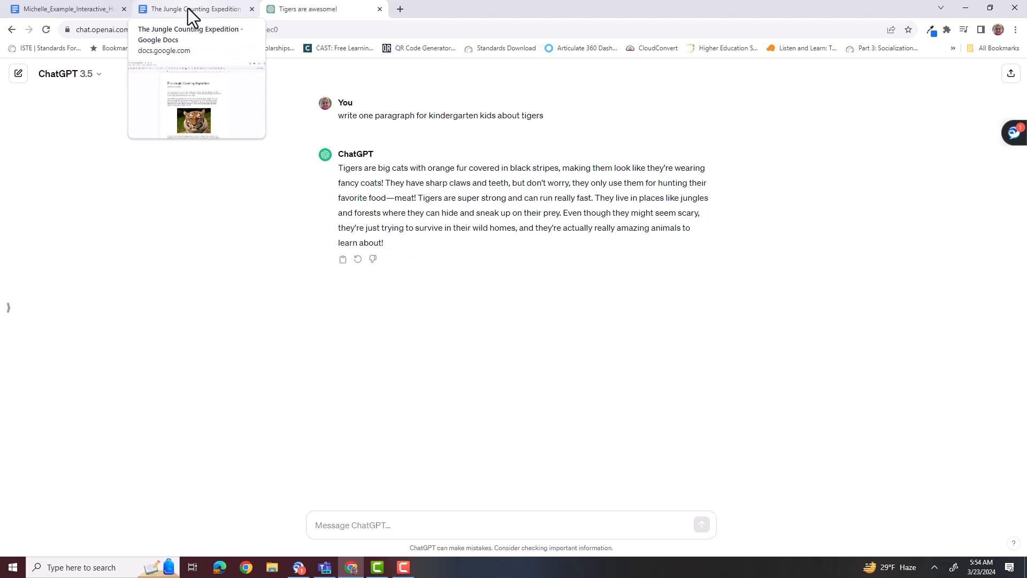
{"action": "left_click", "coordinate": [45, 8]}
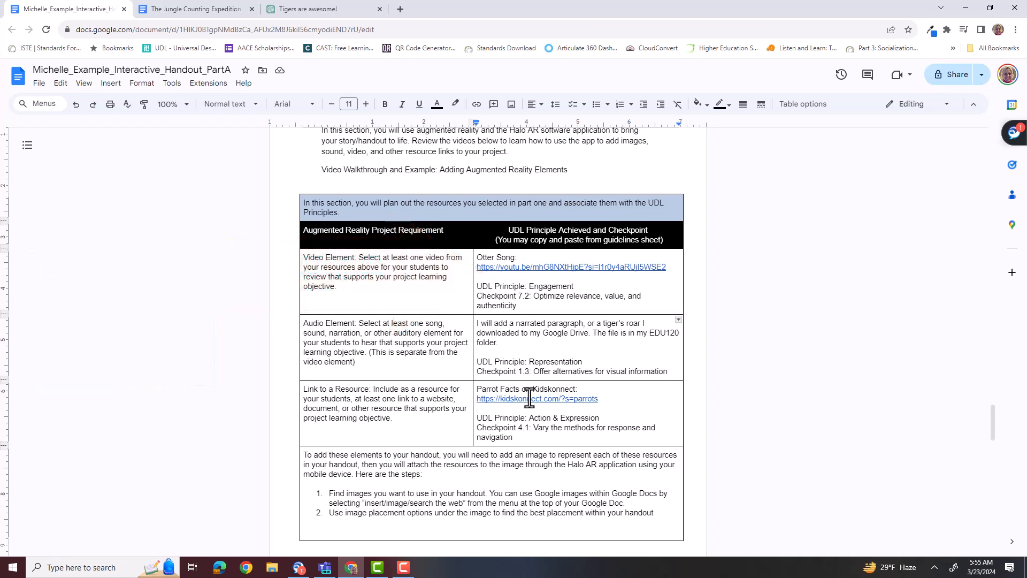
In The Jungle Counting Expedition document, search the web for "aliens" images to insert before the second story paragraph.
{"action": "left_click", "coordinate": [212, 10]}
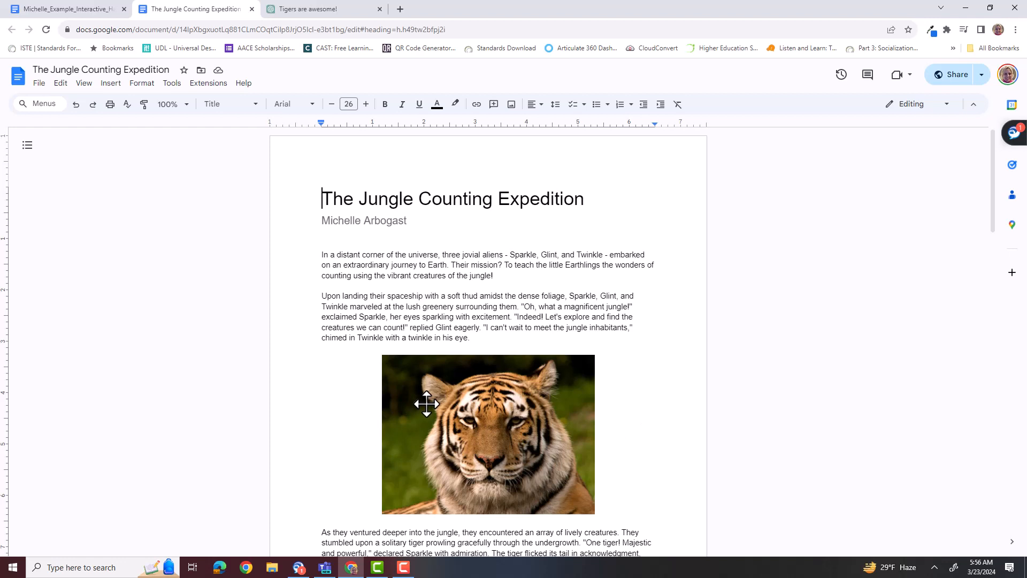
{"action": "left_click", "coordinate": [323, 255]}
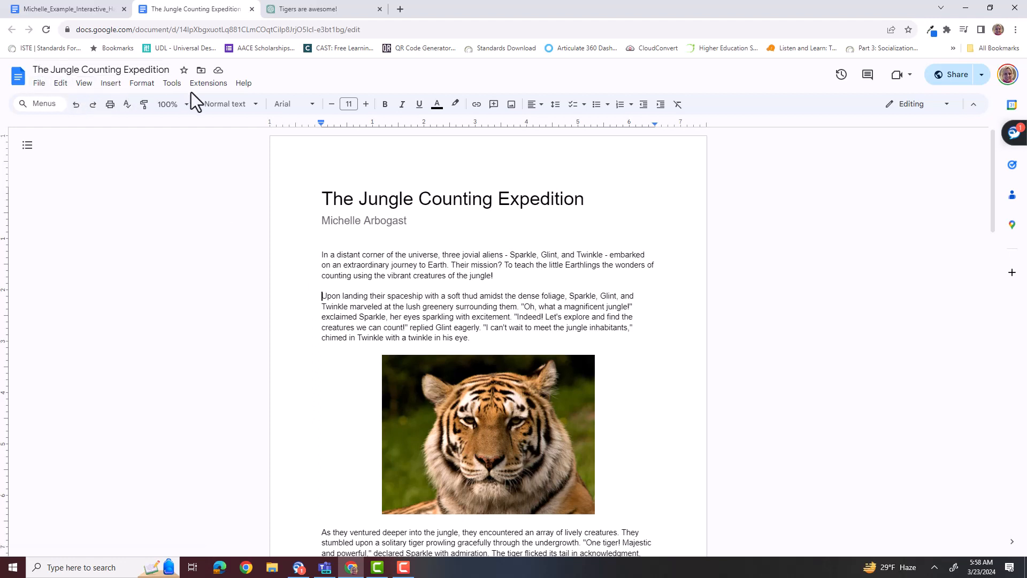
{"action": "left_click", "coordinate": [110, 84]}
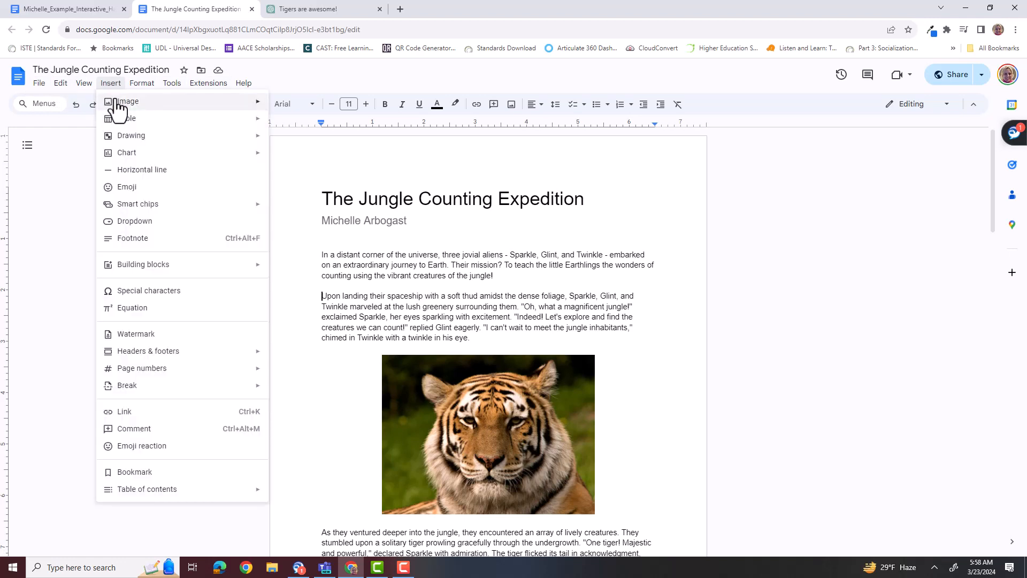
{"action": "mouse_move", "coordinate": [116, 103]}
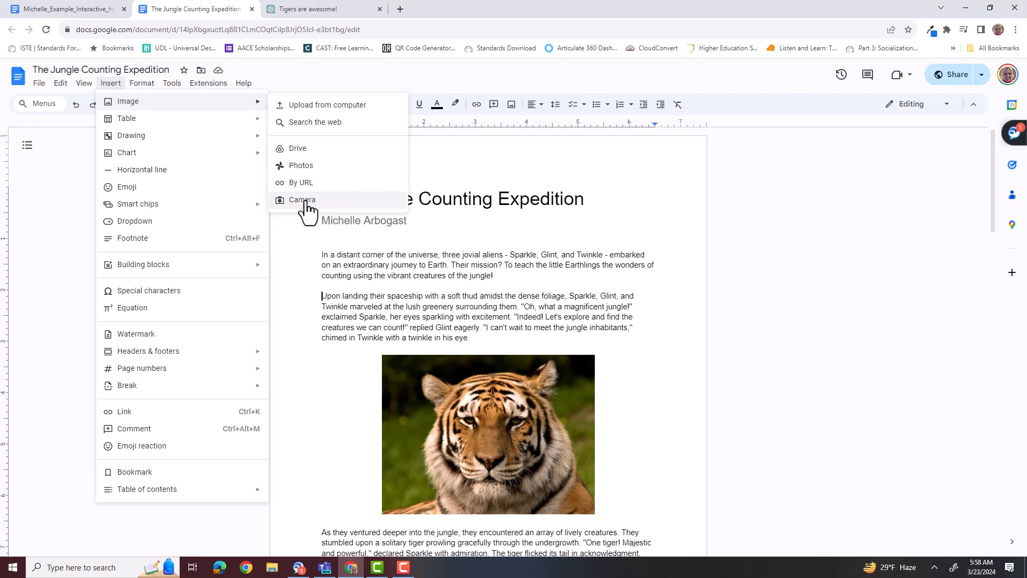
{"action": "left_click", "coordinate": [341, 130]}
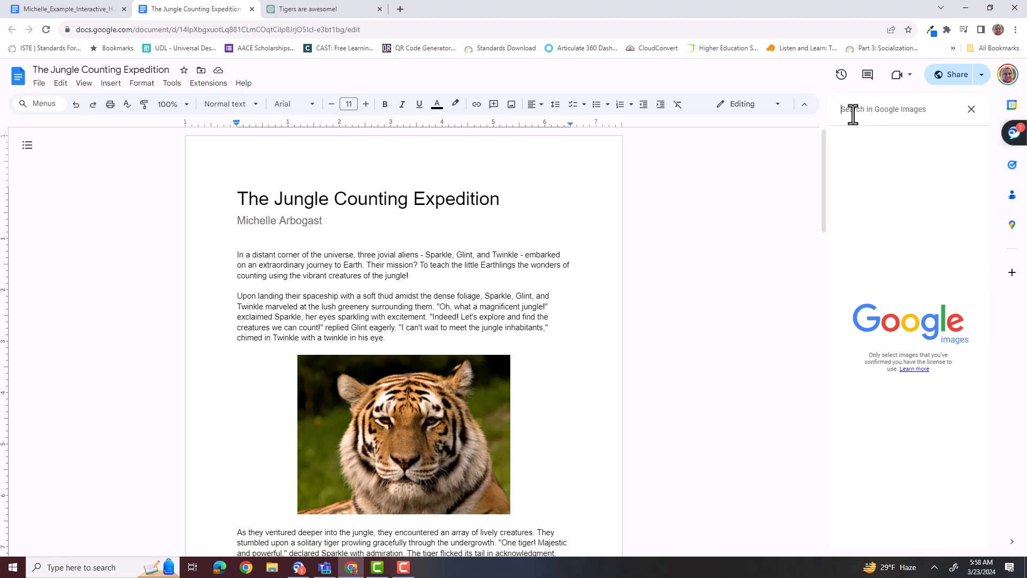
{"action": "type", "text": "aliens"}
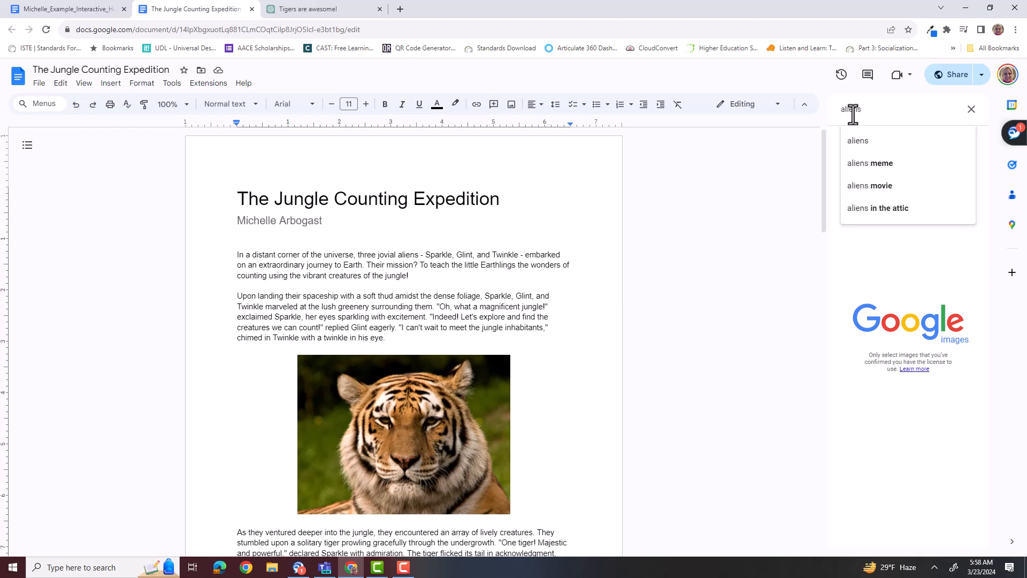
{"action": "key", "text": "Return"}
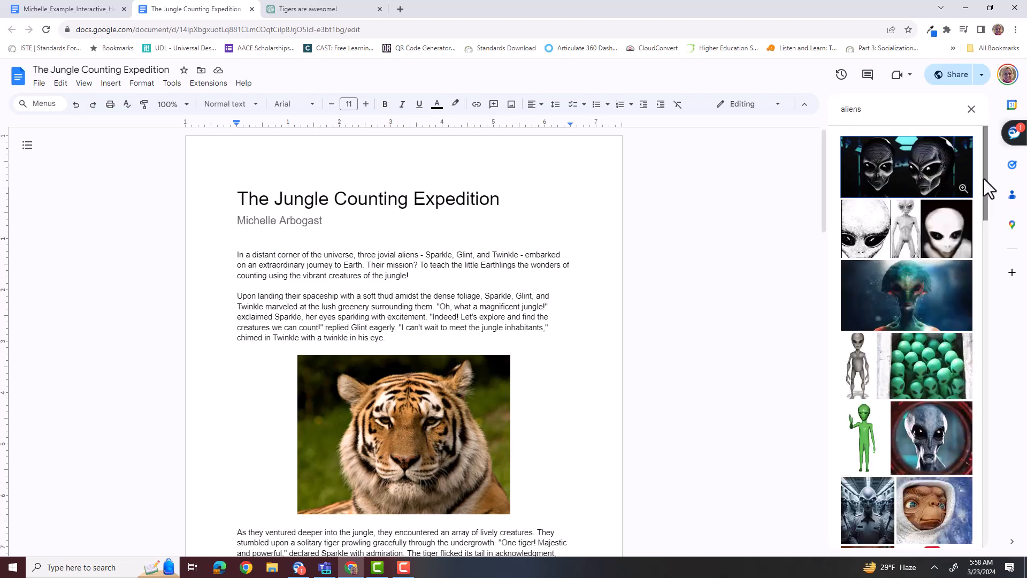
Insert the picture of crowded green alien figures before the second paragraph and shrink it to about 4.1 inches wide.
{"action": "left_click_drag", "start_coordinate": [985, 180], "coordinate": [988, 293]}
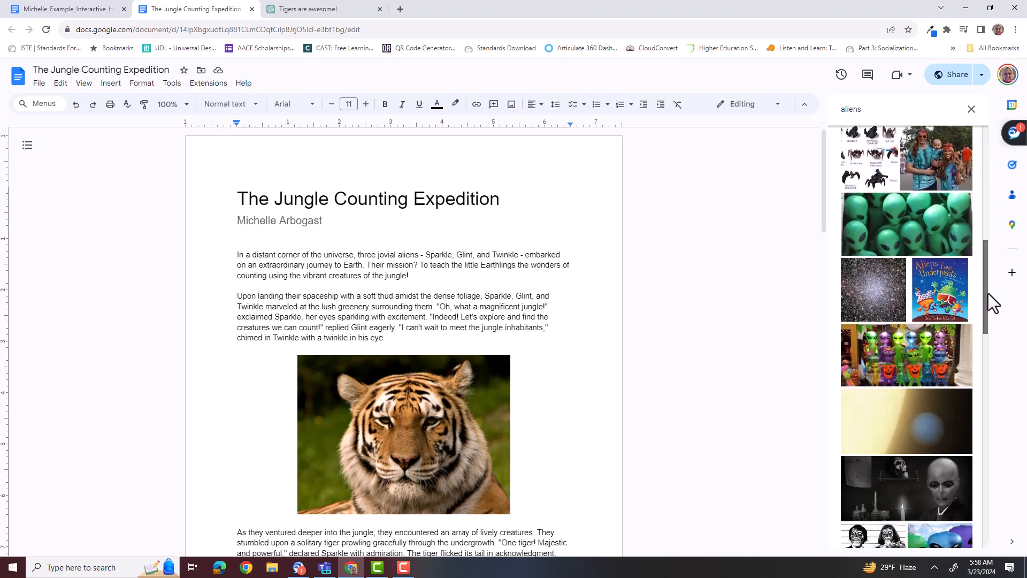
{"action": "left_click", "coordinate": [897, 230]}
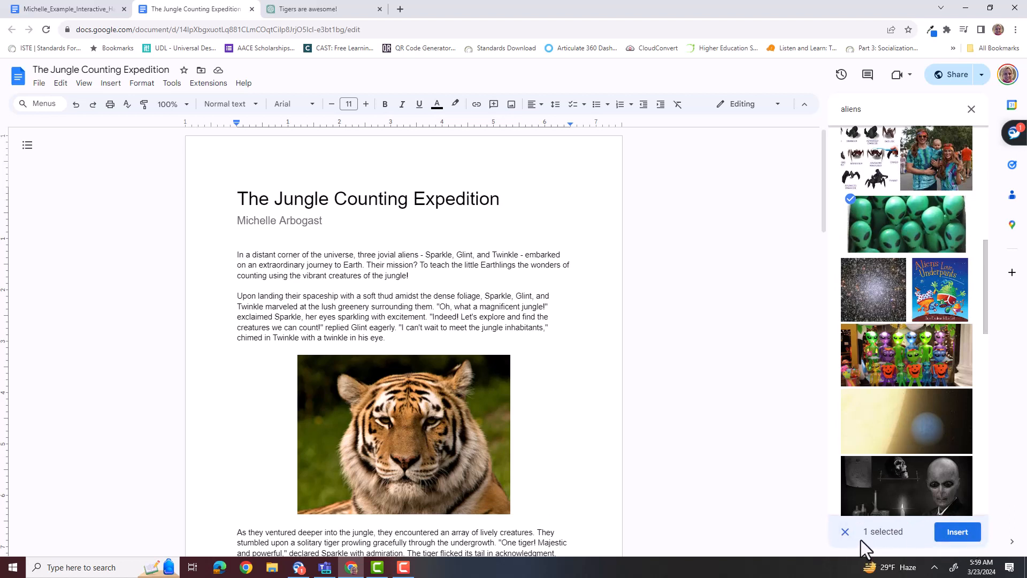
{"action": "left_click", "coordinate": [957, 535]}
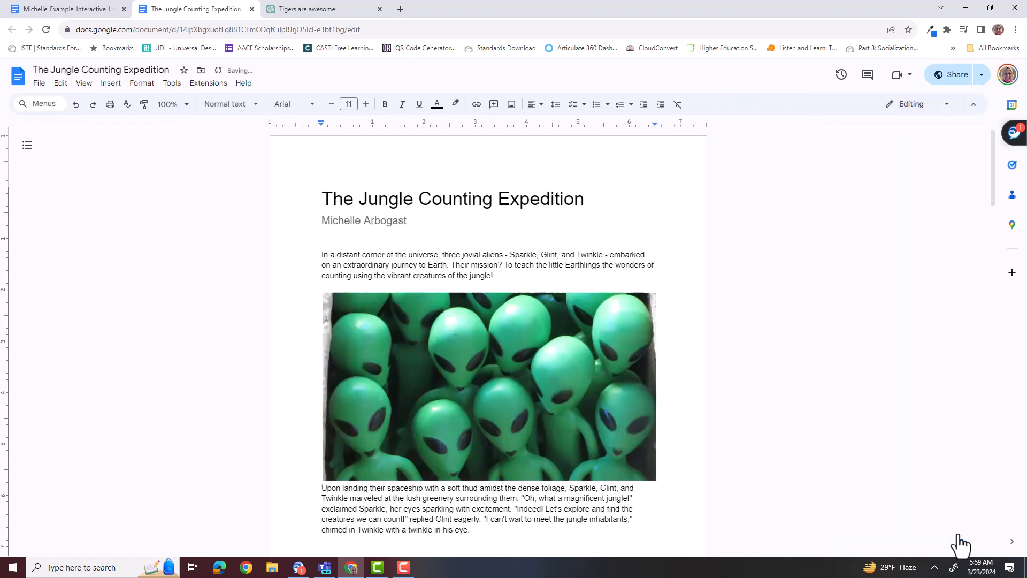
{"action": "left_click", "coordinate": [427, 329]}
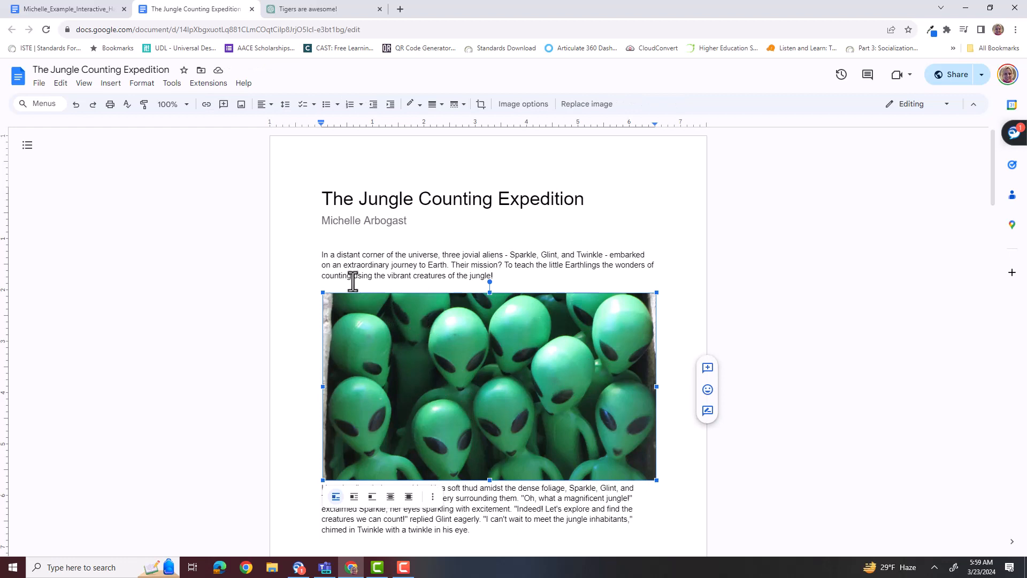
{"action": "left_click_drag", "start_coordinate": [321, 292], "coordinate": [487, 363]}
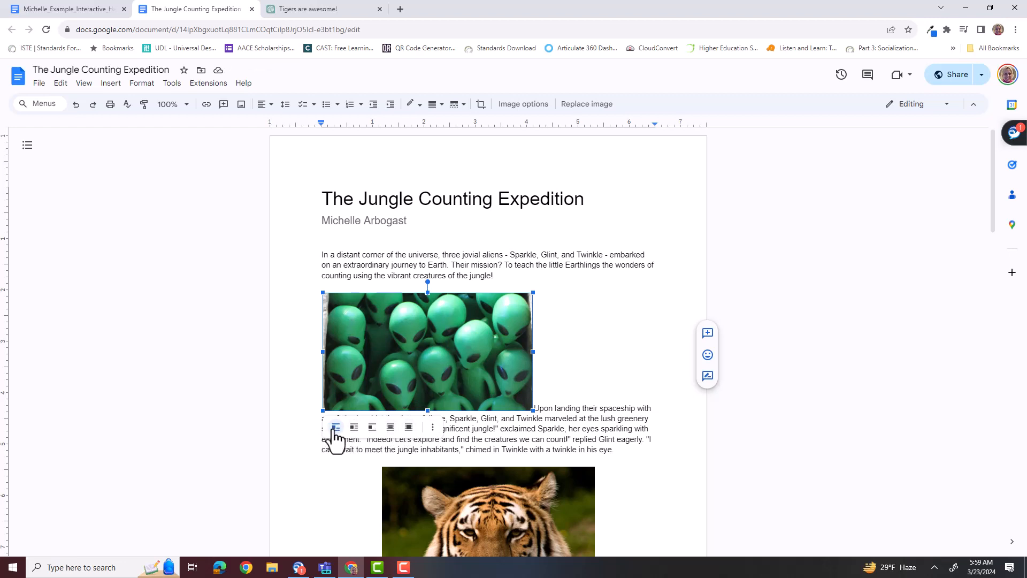
Try the wrap text, break text, behind text and in front of text placements on the alien picture, finishing with wrap text.
{"action": "left_click", "coordinate": [354, 427]}
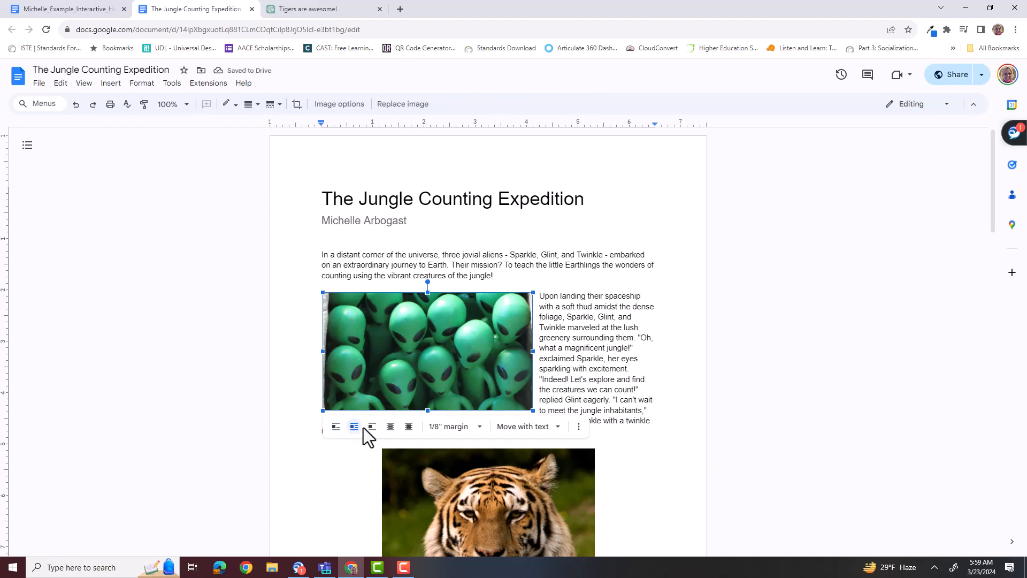
{"action": "left_click", "coordinate": [373, 433]}
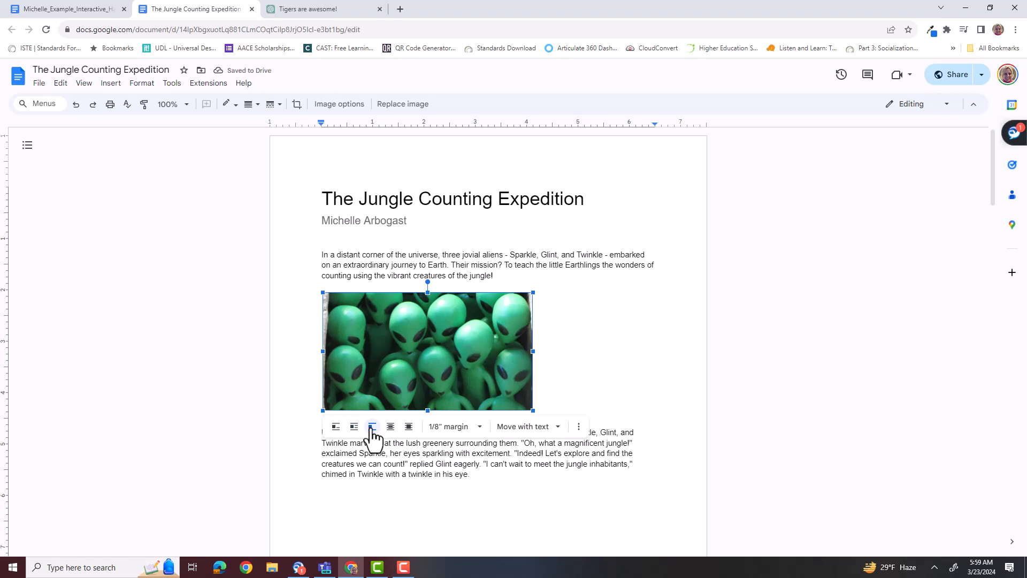
{"action": "left_click", "coordinate": [391, 434]}
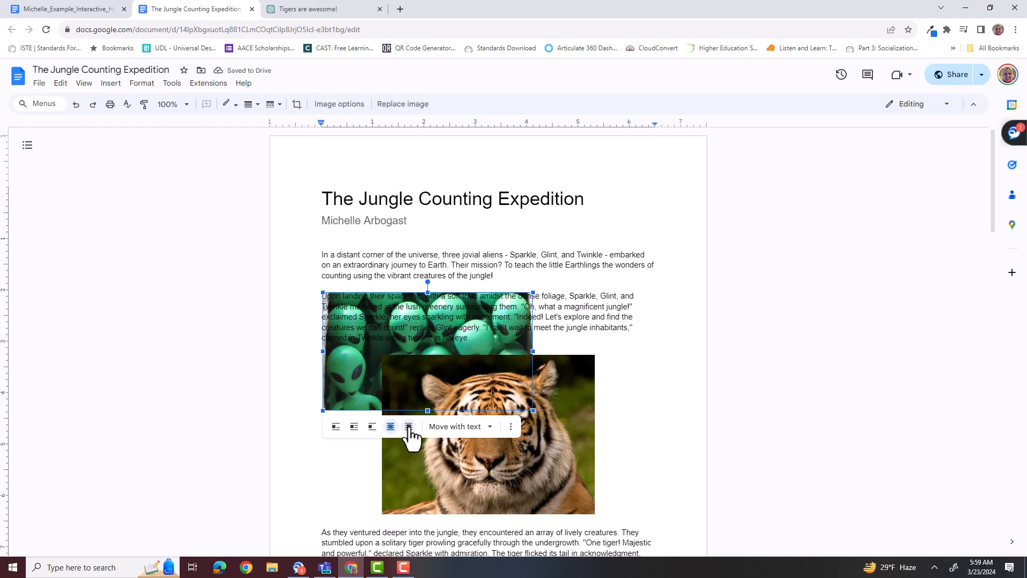
{"action": "left_click", "coordinate": [408, 428]}
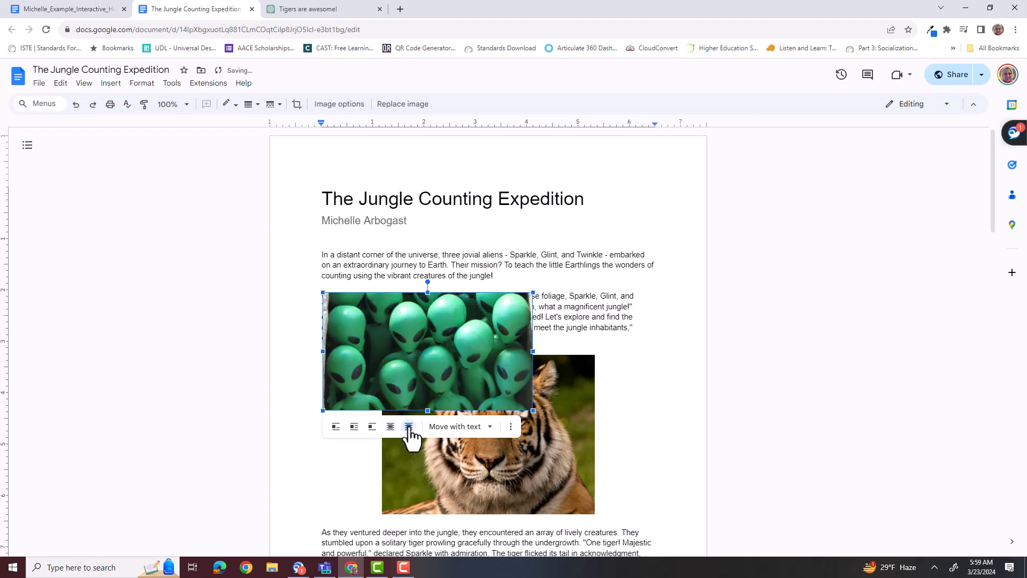
{"action": "left_click", "coordinate": [354, 427]}
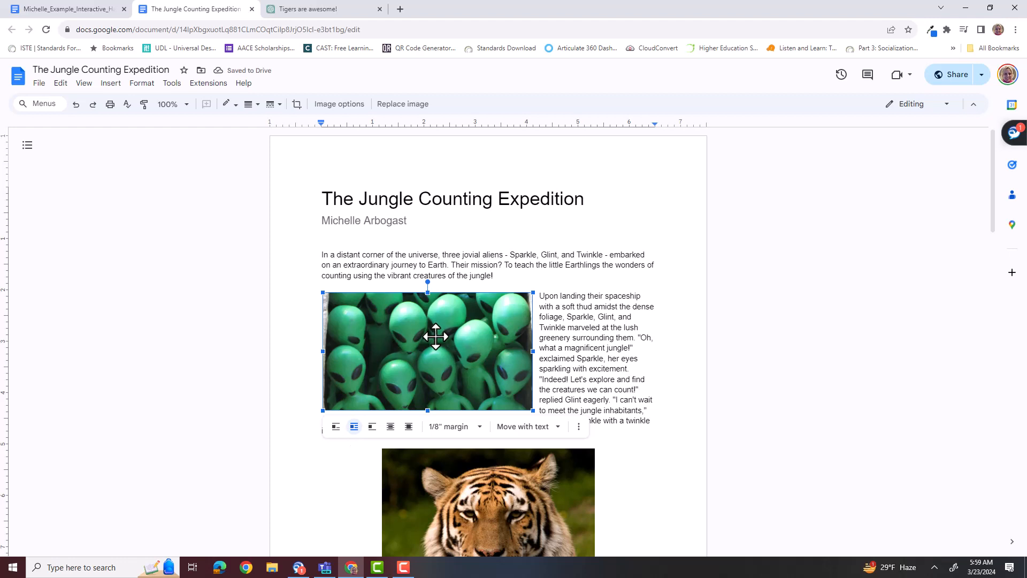
Try repositioning the alien picture within the second paragraph, and delete it from the story.
{"action": "left_click_drag", "start_coordinate": [435, 337], "coordinate": [435, 361]}
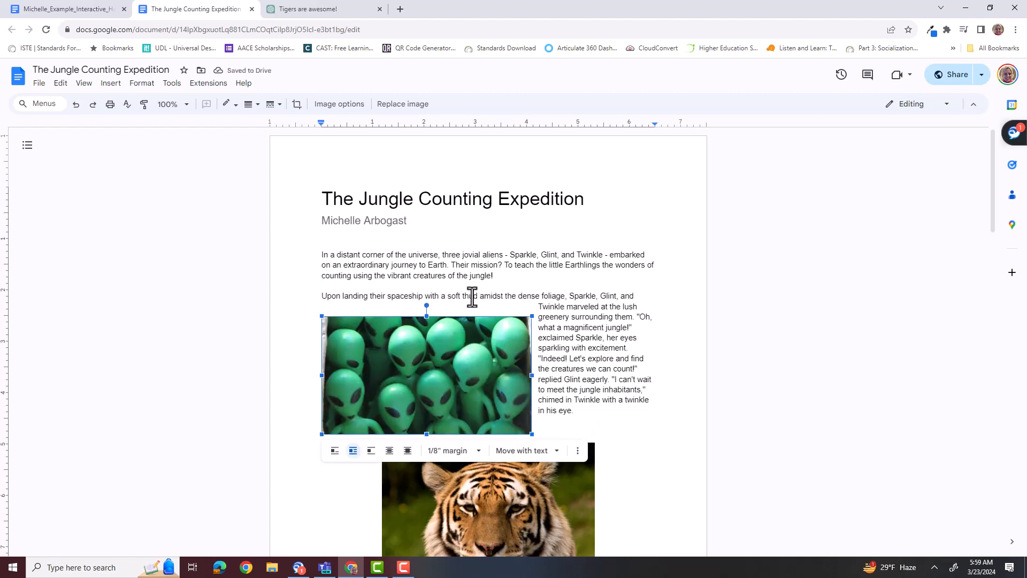
{"action": "left_click_drag", "start_coordinate": [390, 374], "coordinate": [392, 337]}
{"action": "key", "text": "Delete"}
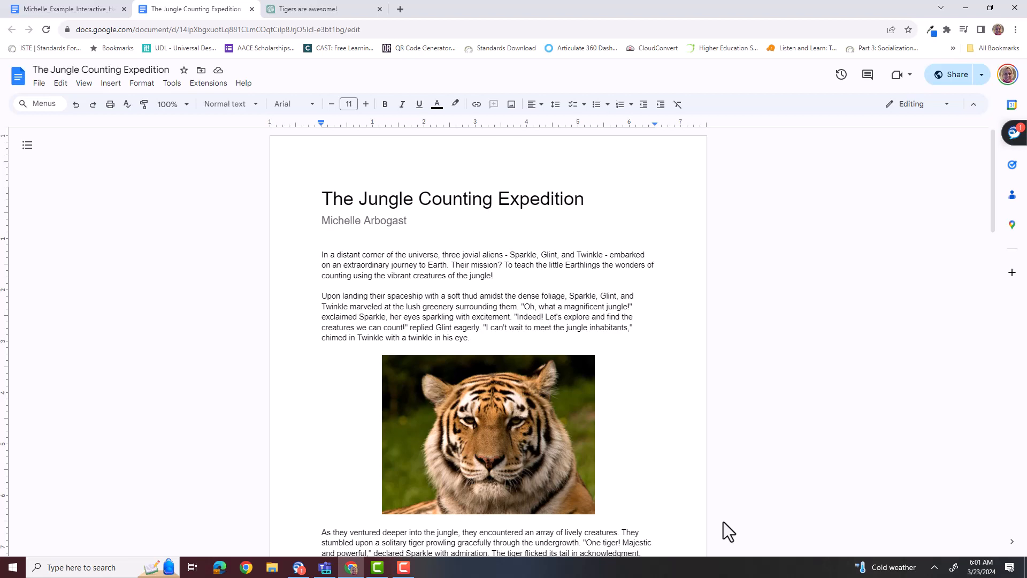
Review how the otter and parrot pictures are placed within the rest of the story.
{"action": "scroll", "coordinate": [723, 522], "scroll_direction": "down", "scroll_amount": 8}
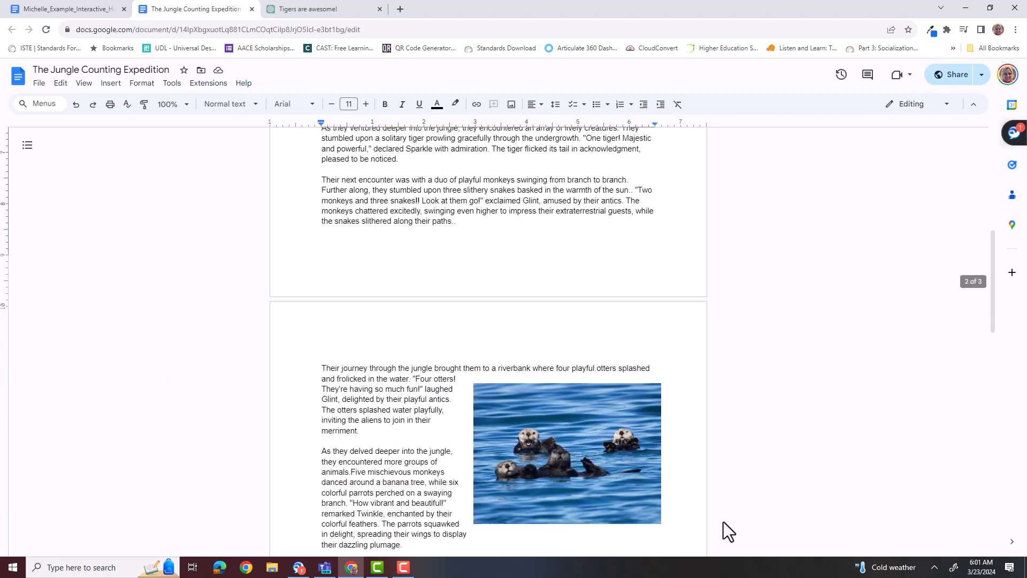
{"action": "scroll", "coordinate": [723, 521], "scroll_direction": "down", "scroll_amount": 2}
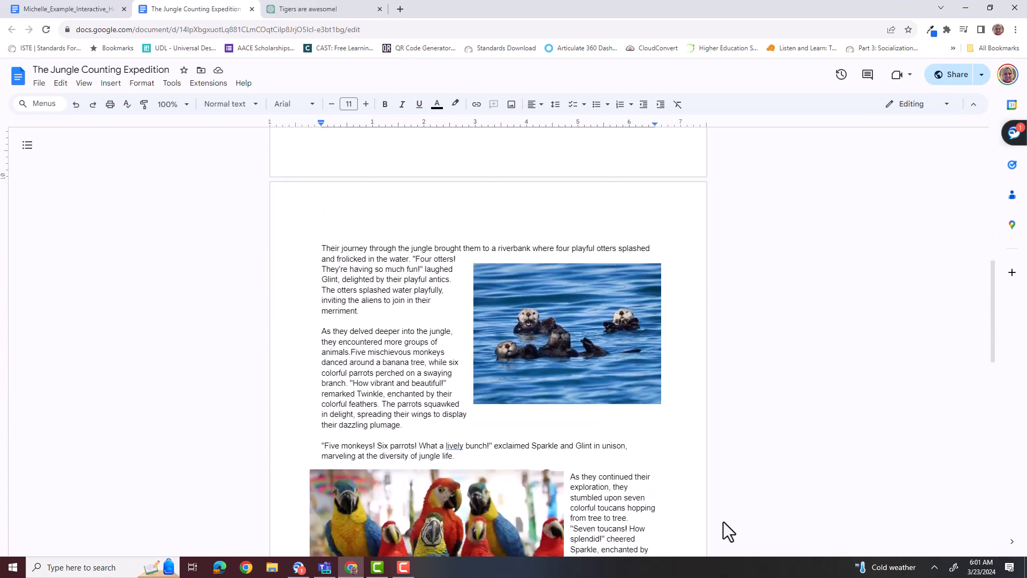
{"action": "scroll", "coordinate": [723, 522], "scroll_direction": "down", "scroll_amount": 4}
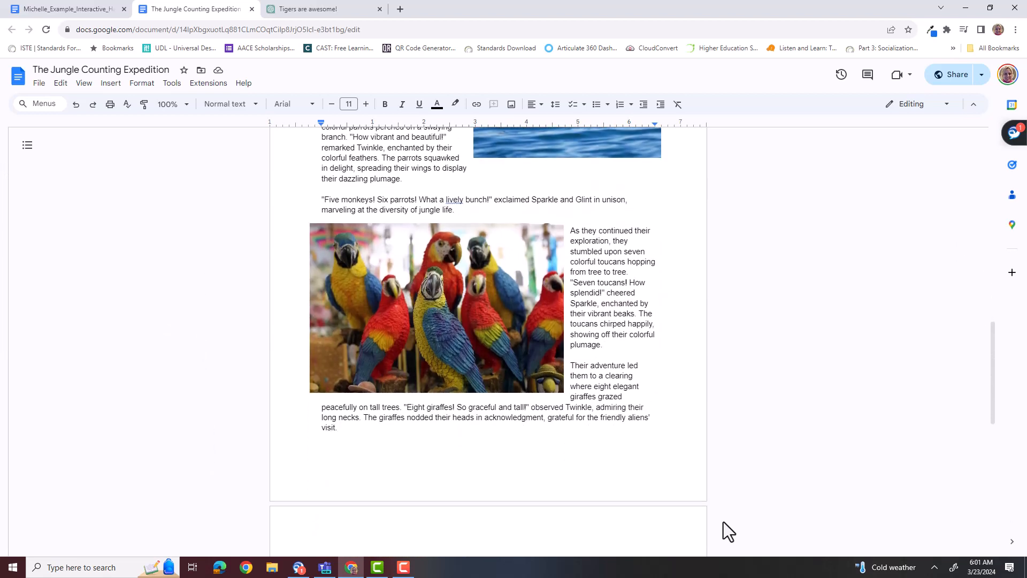
{"action": "scroll", "coordinate": [723, 522], "scroll_direction": "up", "scroll_amount": 6}
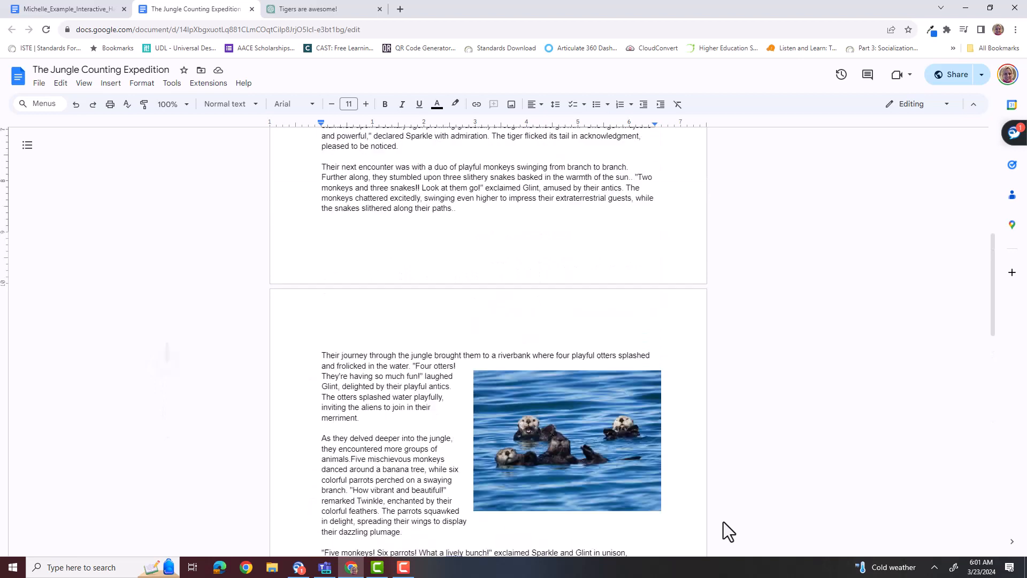
Review the opening of the story and the tiger picture's placement between its paragraphs.
{"action": "scroll", "coordinate": [723, 522], "scroll_direction": "up", "scroll_amount": 8}
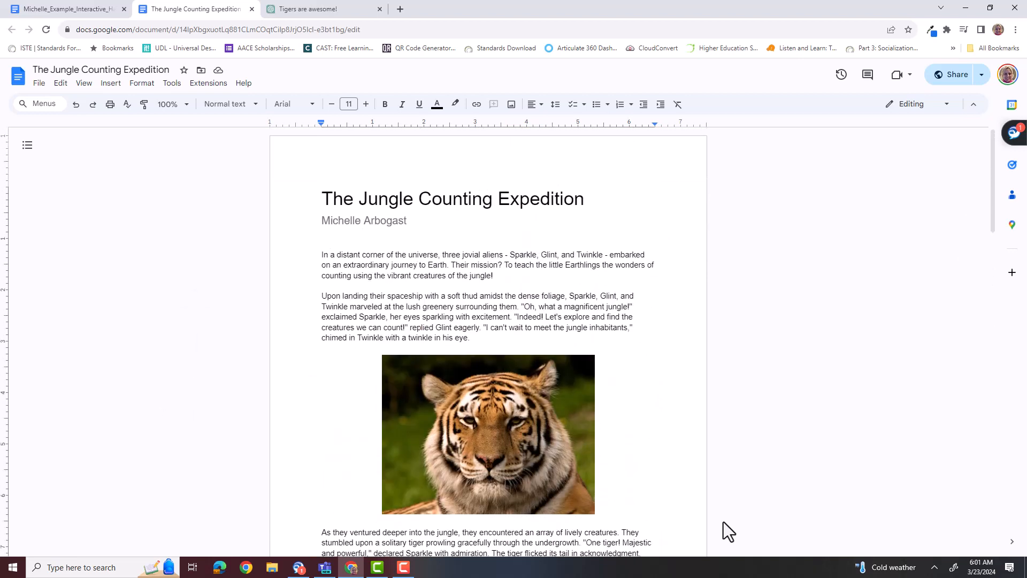
{"action": "scroll", "coordinate": [724, 522], "scroll_direction": "down", "scroll_amount": 2}
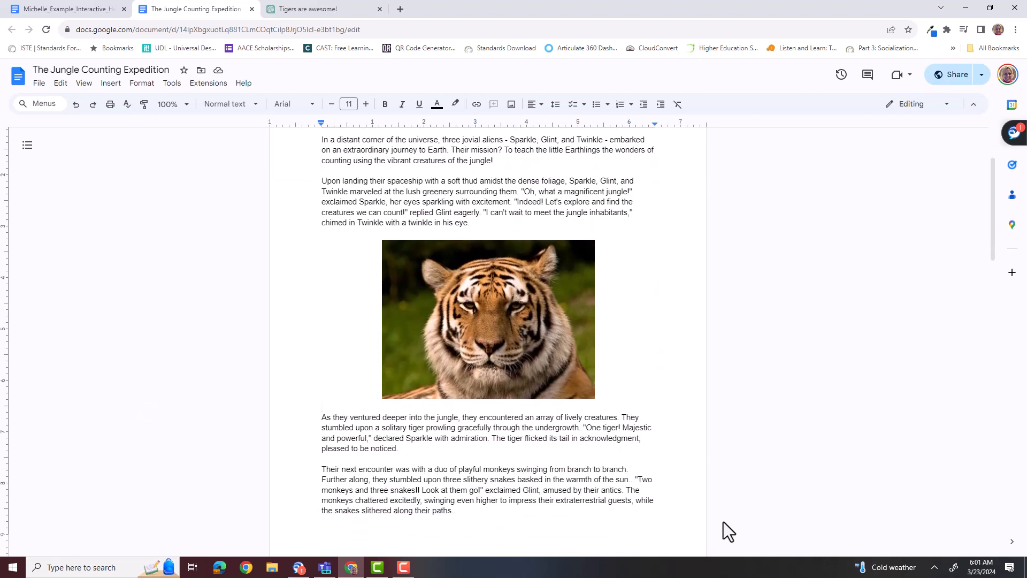
{"action": "scroll", "coordinate": [723, 522], "scroll_direction": "up", "scroll_amount": 2}
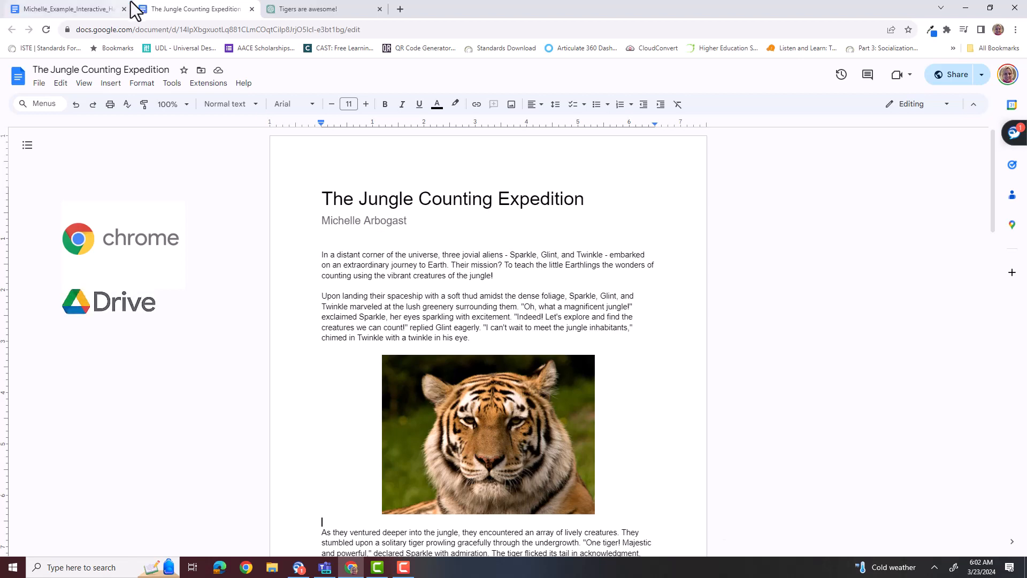
Switch to the Interactive Handout Part A document and review the Part C augmented reality introduction and requirements table.
{"action": "left_click", "coordinate": [83, 12]}
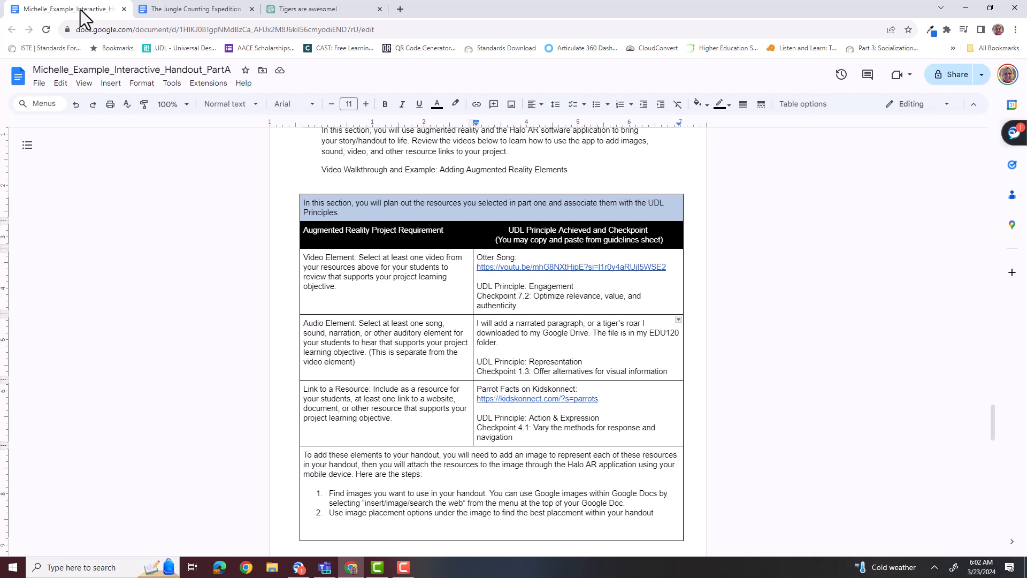
{"action": "scroll", "coordinate": [80, 10], "scroll_direction": "up", "scroll_amount": 5}
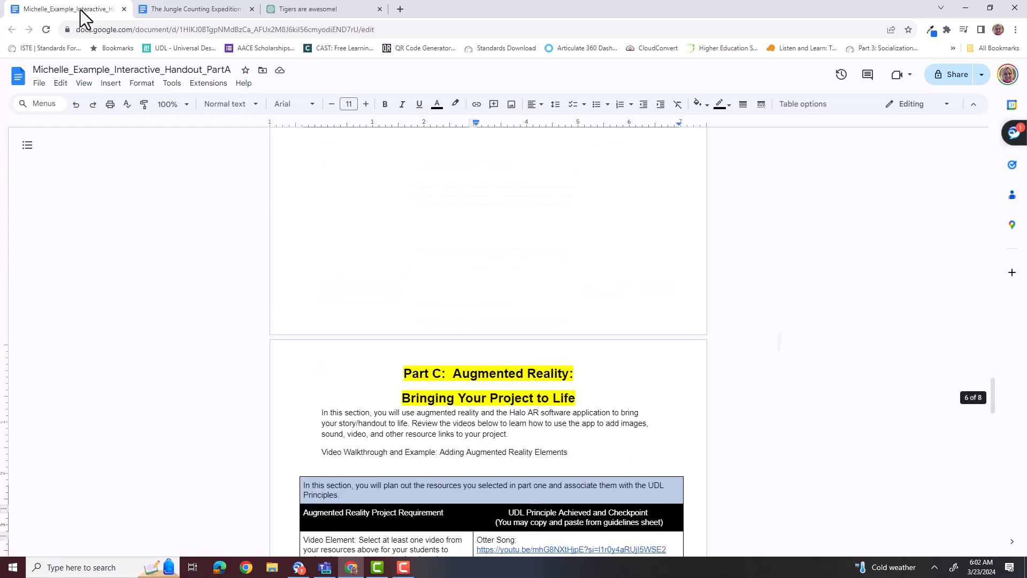
{"action": "scroll", "coordinate": [80, 11], "scroll_direction": "down", "scroll_amount": 3}
{"action": "scroll", "coordinate": [80, 10], "scroll_direction": "down", "scroll_amount": 1}
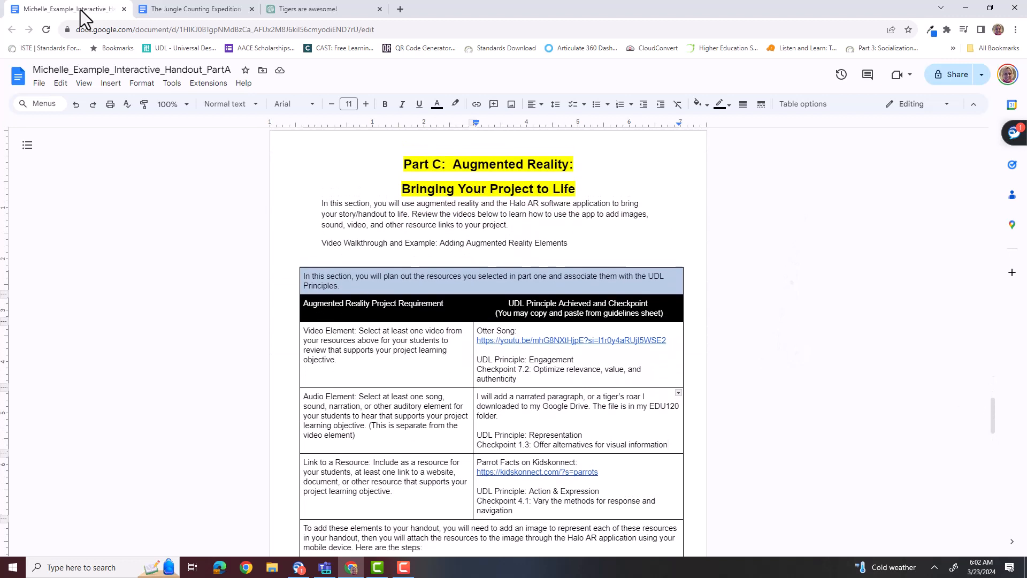